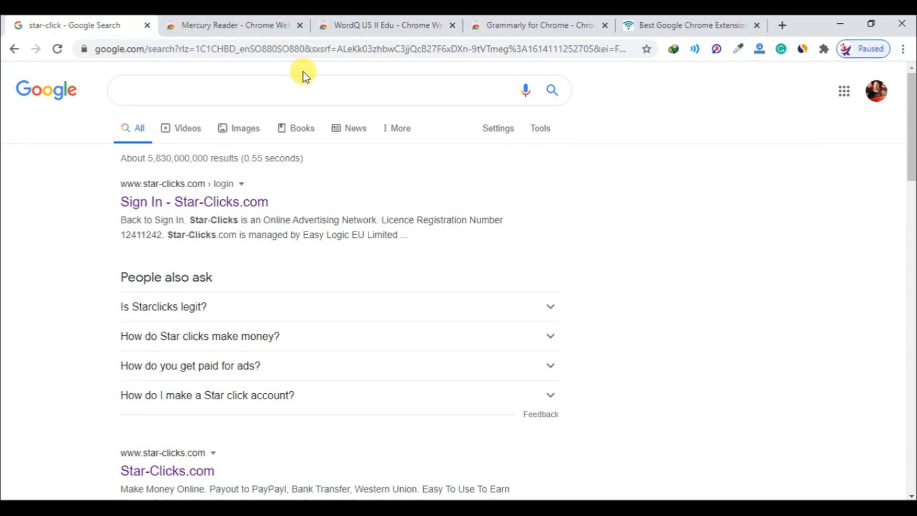
# Search Google for "star-click"
pyautogui.click(339, 87)
pyautogui.write('star')
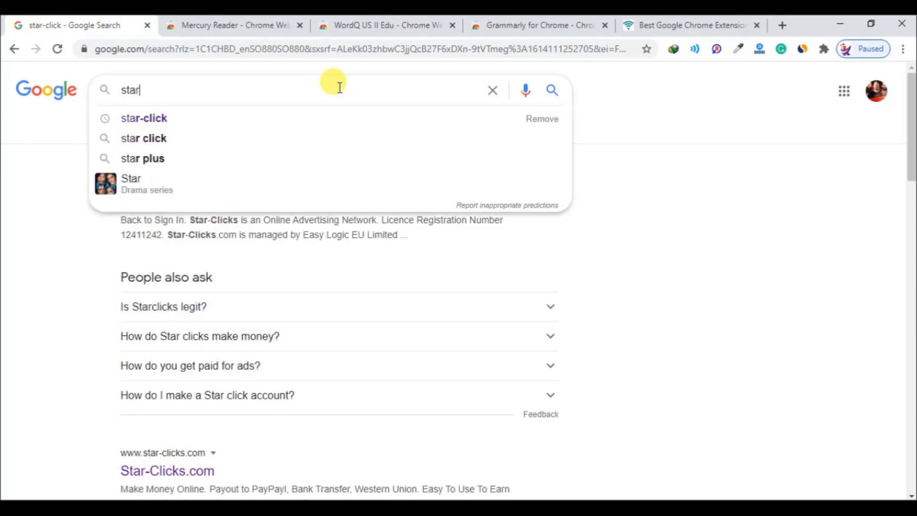
pyautogui.write('-click')
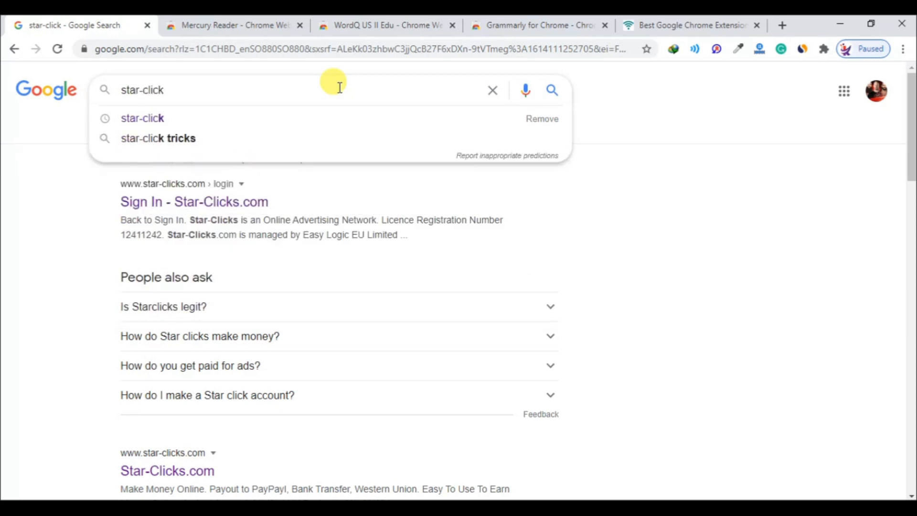
pyautogui.press('Return')
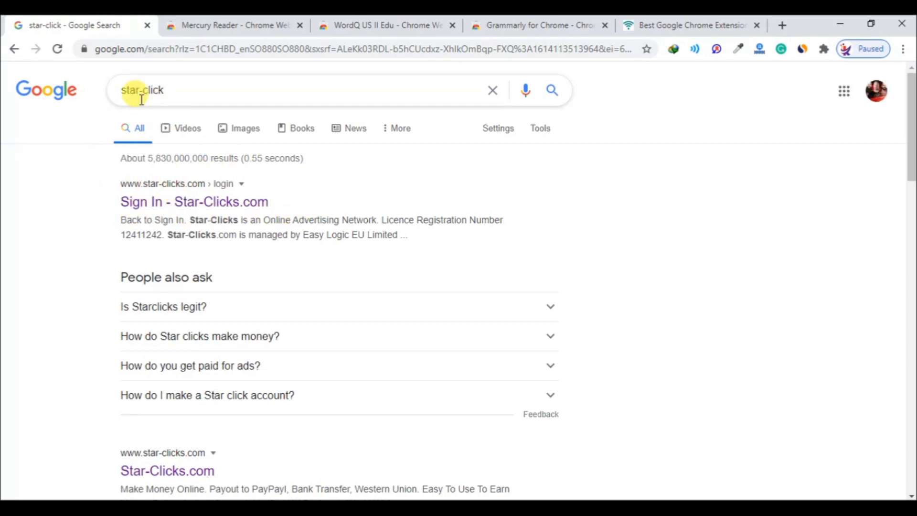
# Open the Star-Clicks.com sign-in result and go to the sign-up form for a publisher account
pyautogui.click(218, 204)
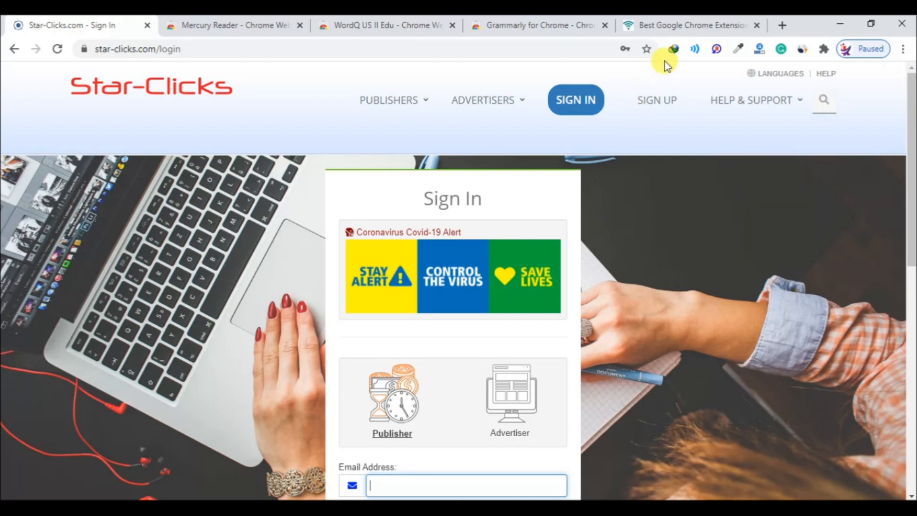
pyautogui.click(668, 108)
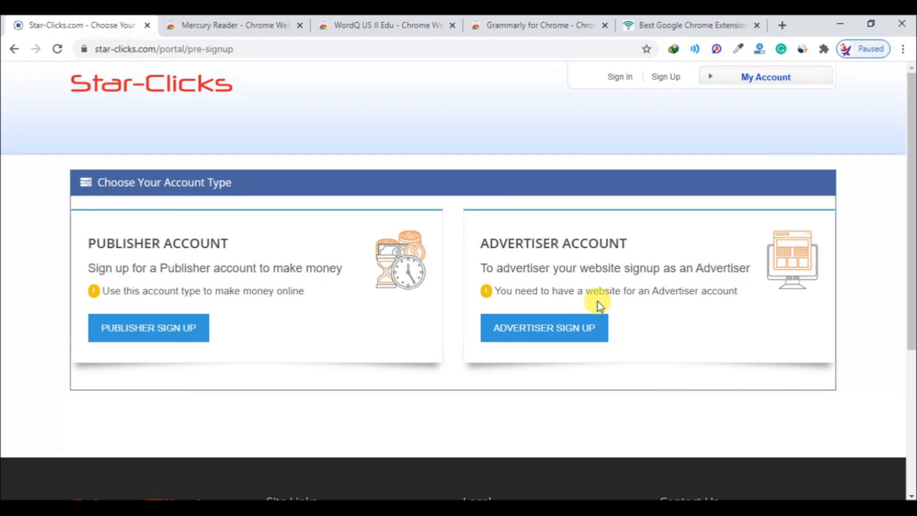
pyautogui.click(163, 326)
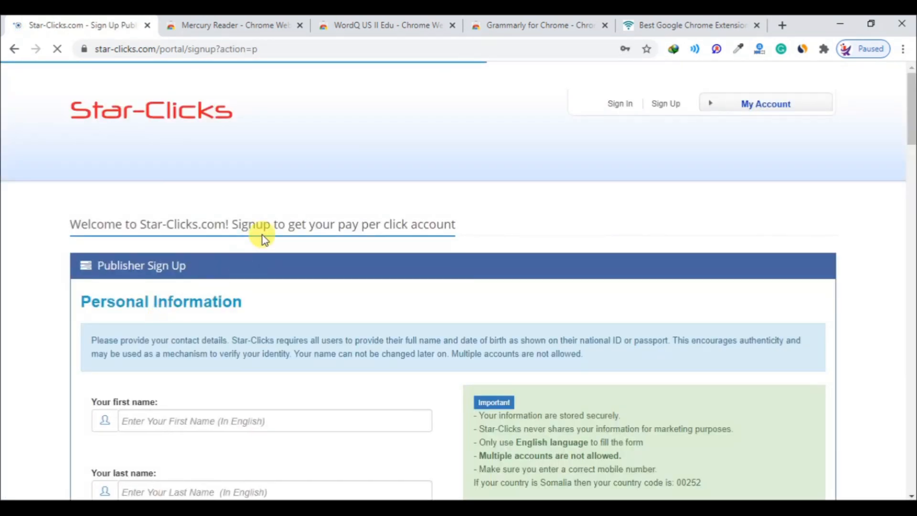
# Examine the publisher sign-up form's fields, from personal and sign-in information to account security, referrer ID and image code
pyautogui.scroll(-3, 291, 237)
pyautogui.scroll(-2, 253, 314)
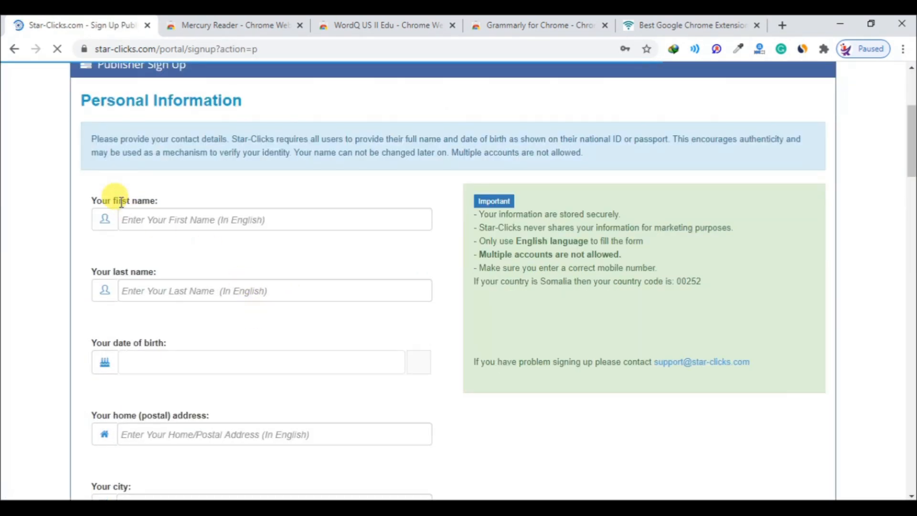
pyautogui.click(177, 220)
pyautogui.click(177, 290)
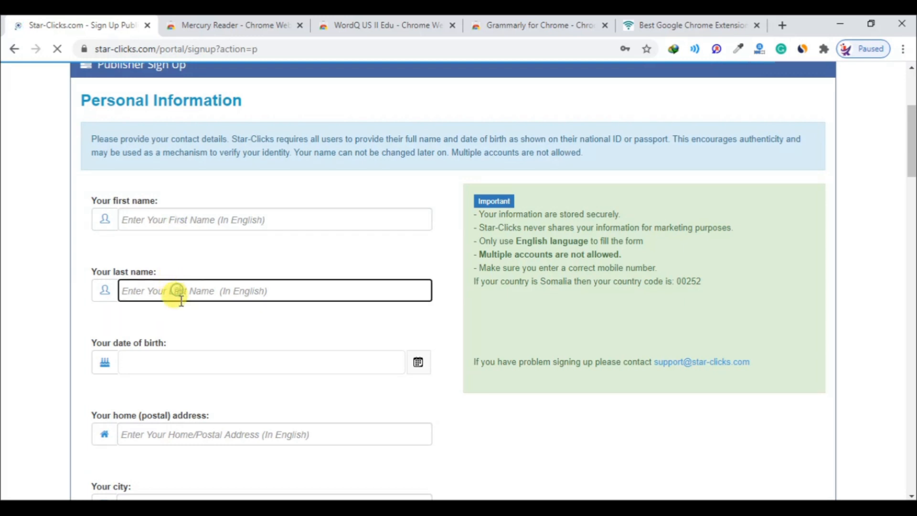
pyautogui.scroll(-1, 216, 348)
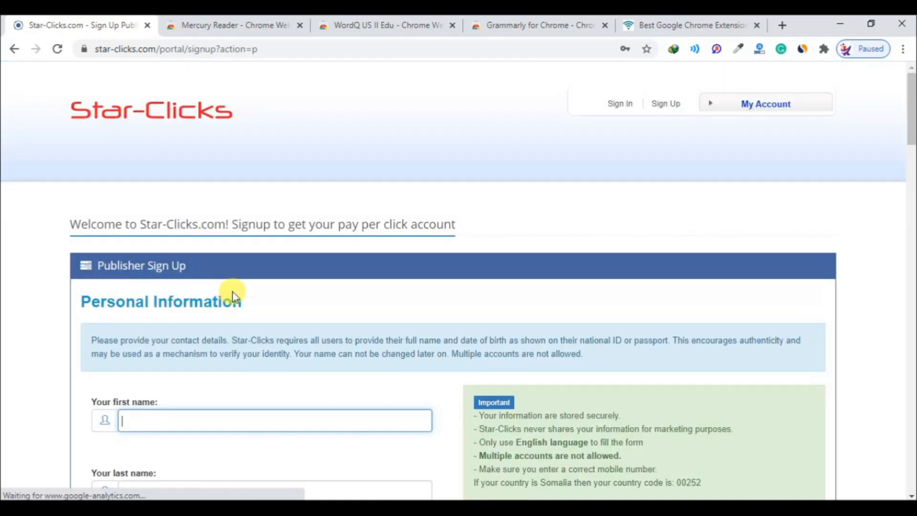
pyautogui.scroll(-7, 228, 359)
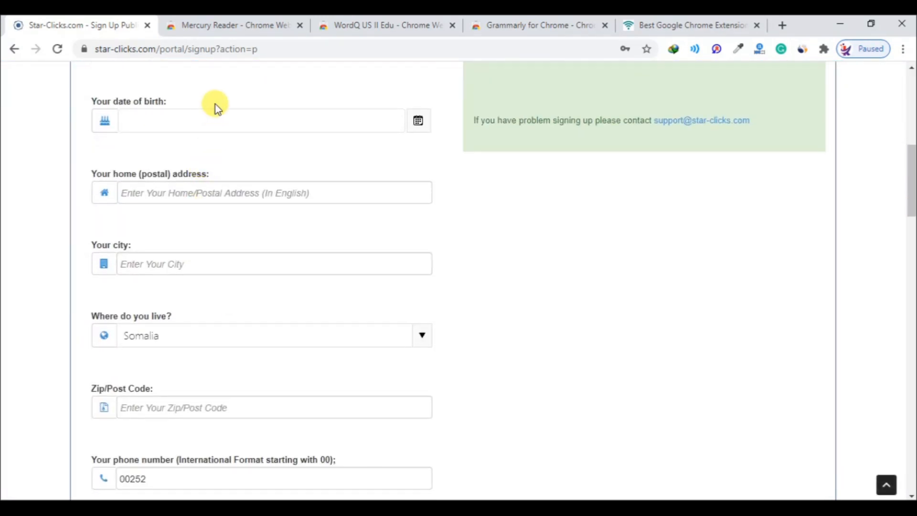
pyautogui.click(197, 193)
pyautogui.click(196, 193)
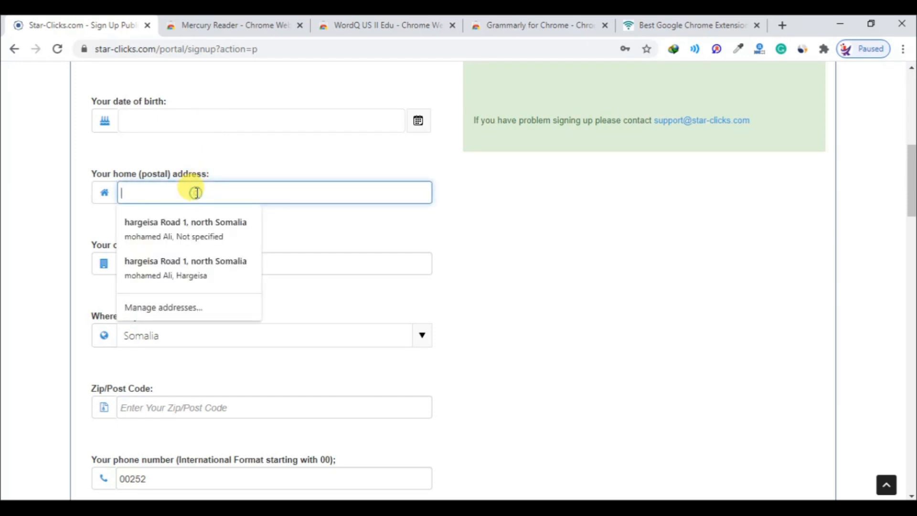
pyautogui.click(362, 226)
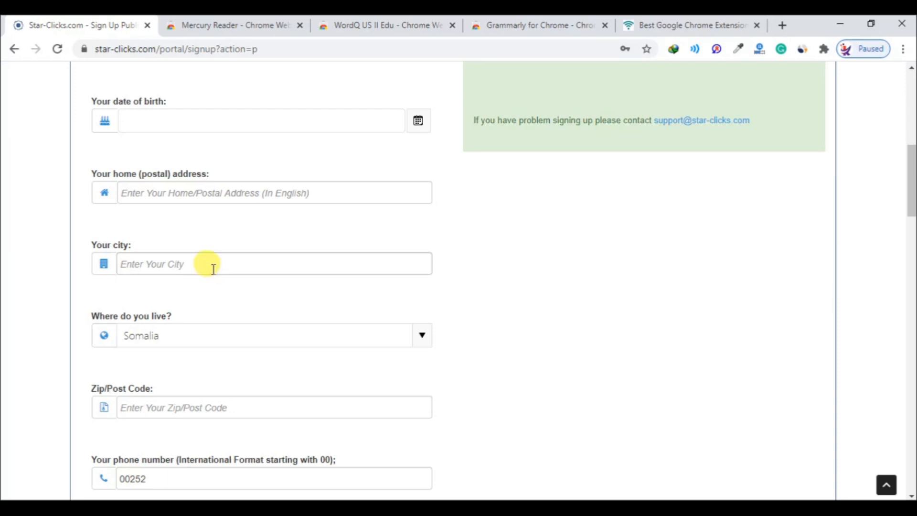
pyautogui.scroll(-6, 190, 334)
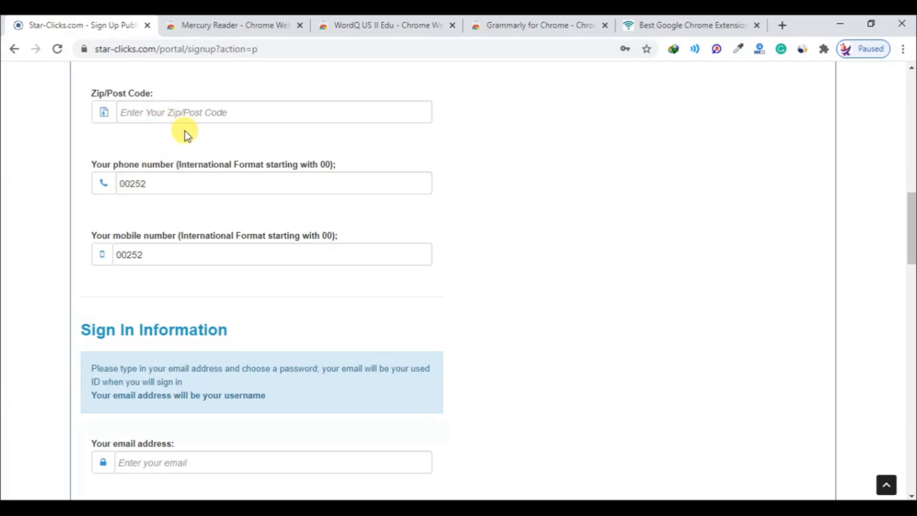
pyautogui.click(155, 258)
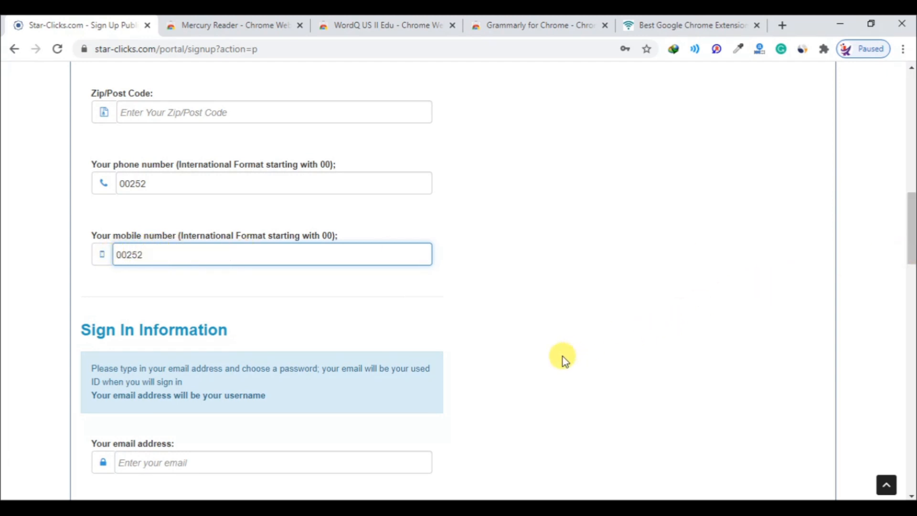
pyautogui.scroll(-5, 565, 356)
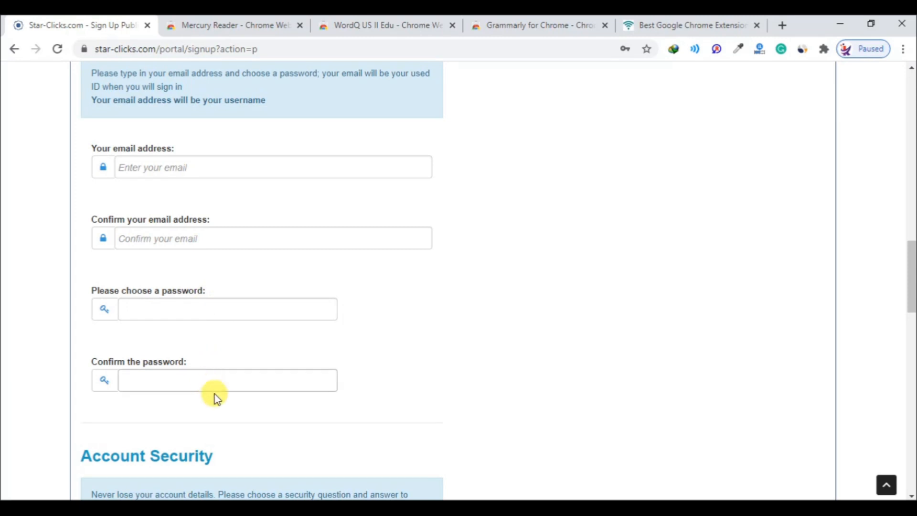
pyautogui.scroll(-6, 425, 392)
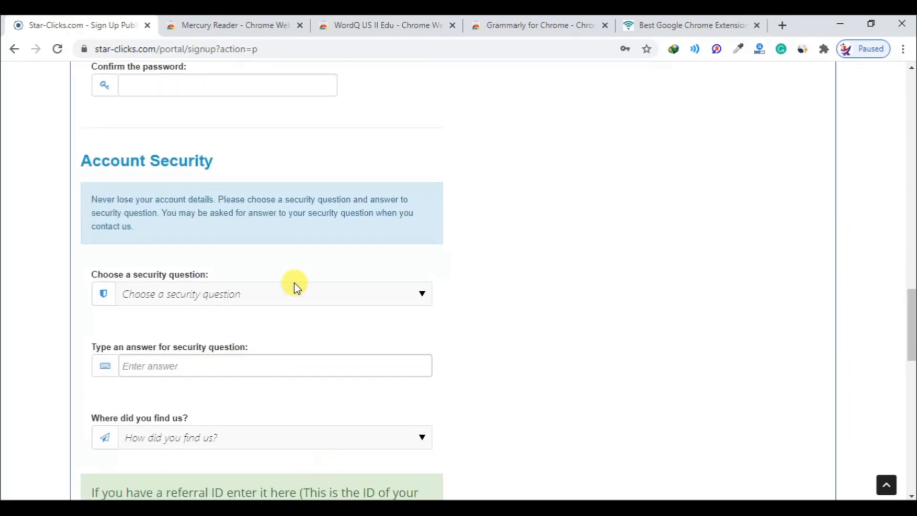
pyautogui.scroll(-6, 270, 360)
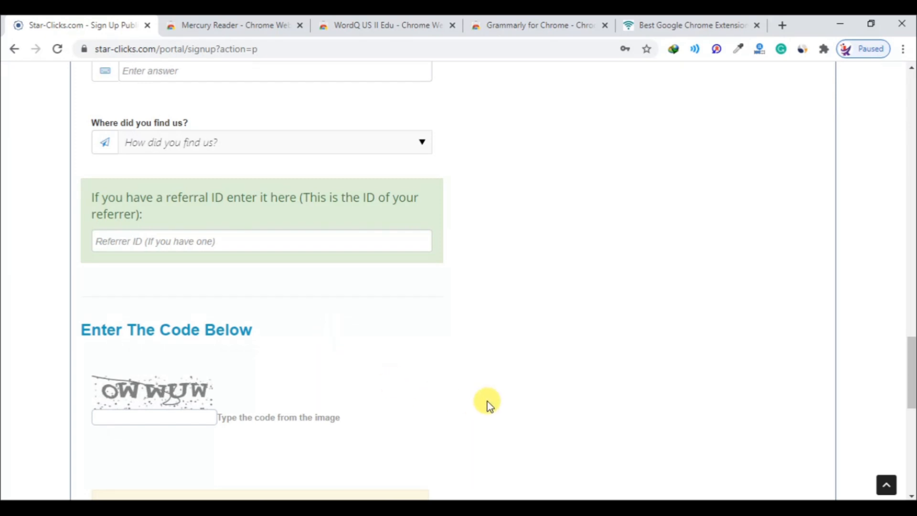
pyautogui.scroll(12, 546, 404)
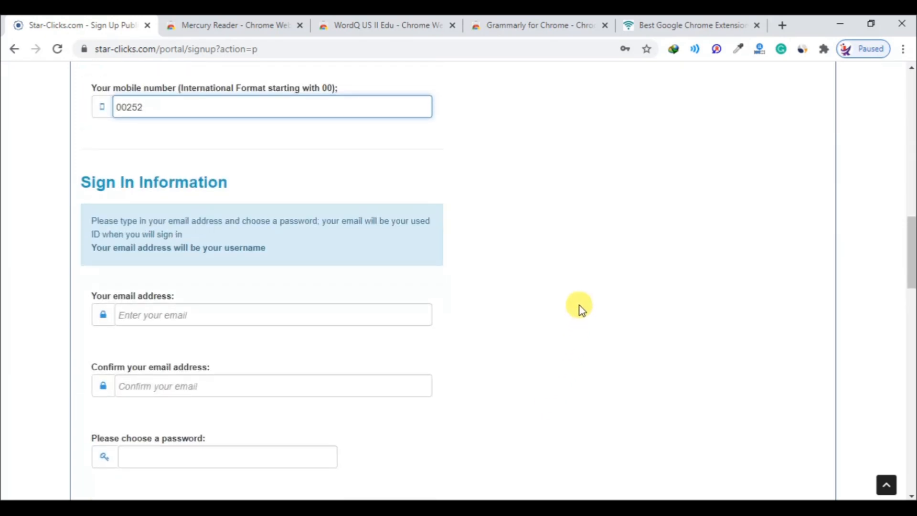
pyautogui.scroll(10, 580, 305)
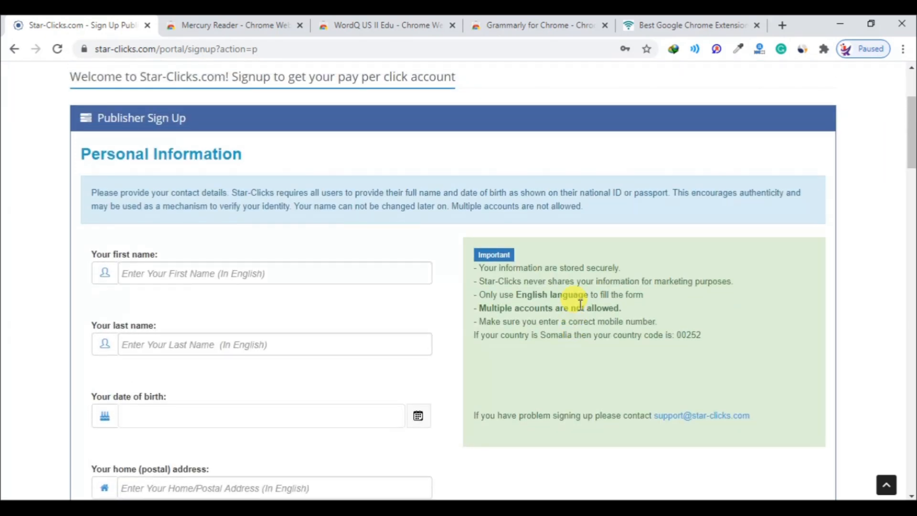
pyautogui.scroll(3, 580, 304)
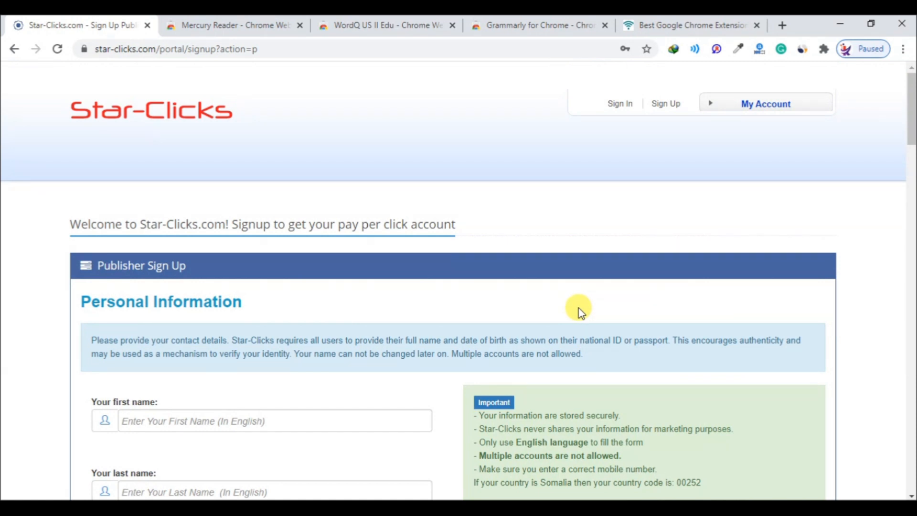
# Sign in to the existing Star-Clicks publisher account with the saved email address and password
pyautogui.click(617, 104)
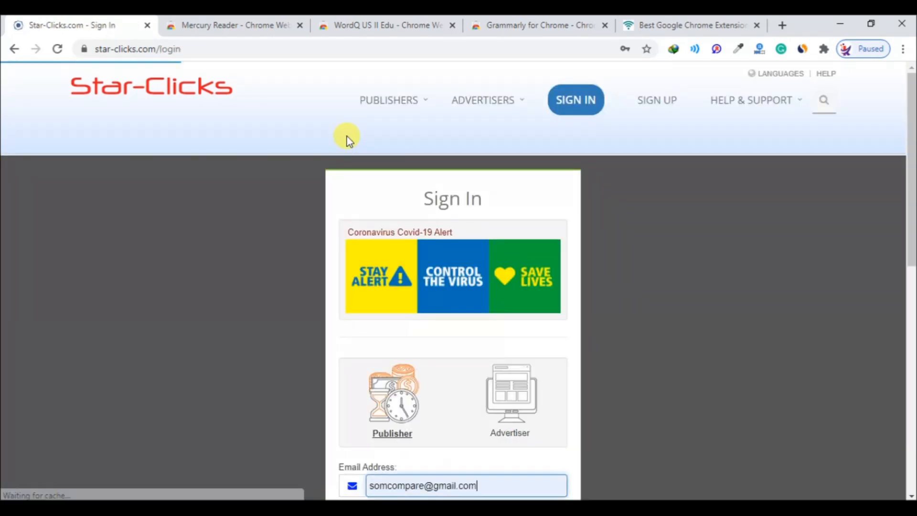
pyautogui.scroll(-2, 697, 302)
pyautogui.scroll(-5, 699, 277)
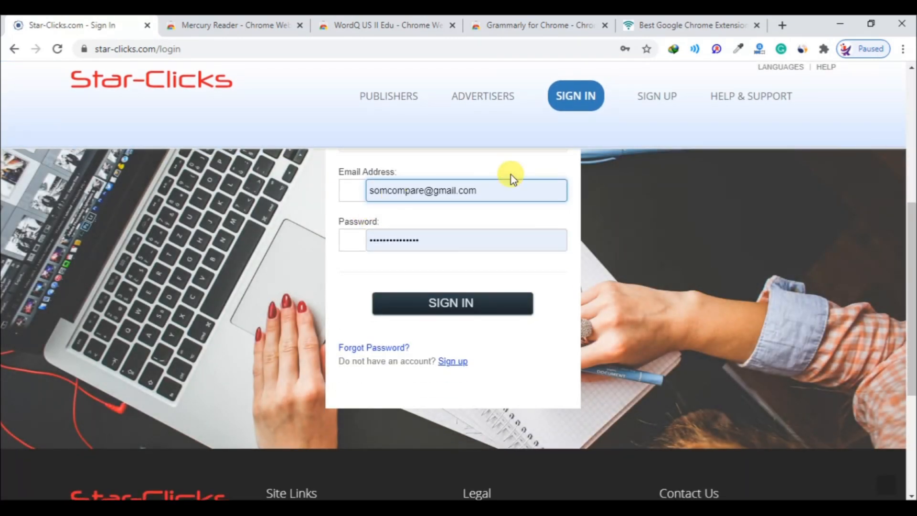
pyautogui.click(442, 303)
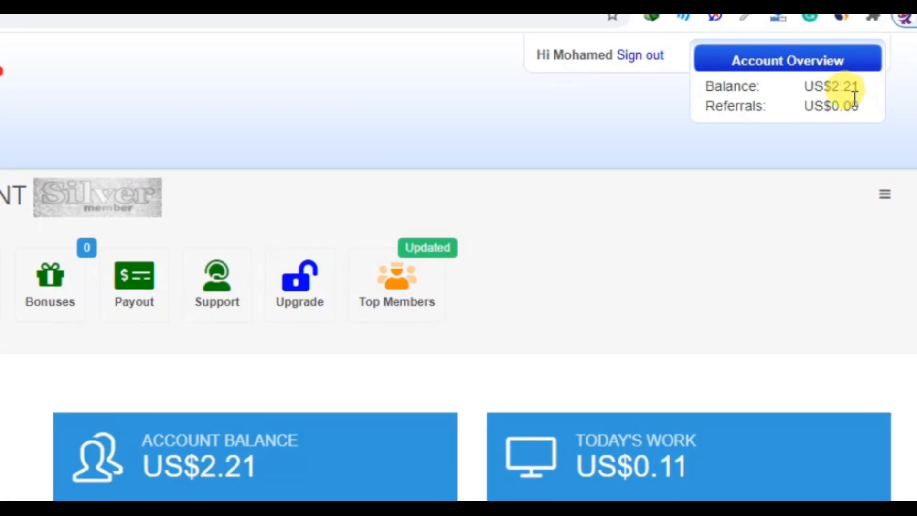
# Look over the account overview and open the Request Payout form for balance transfers
pyautogui.scroll(-5, 229, 491)
pyautogui.scroll(5, 234, 483)
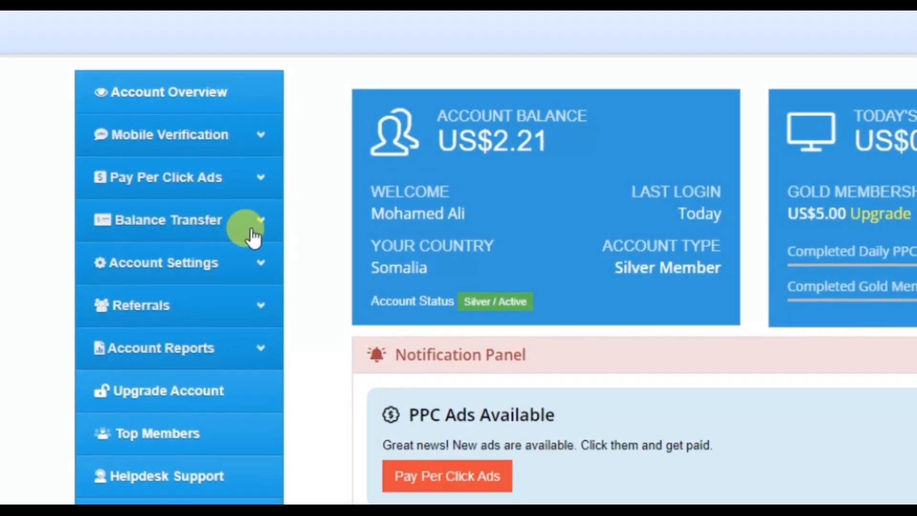
pyautogui.click(196, 266)
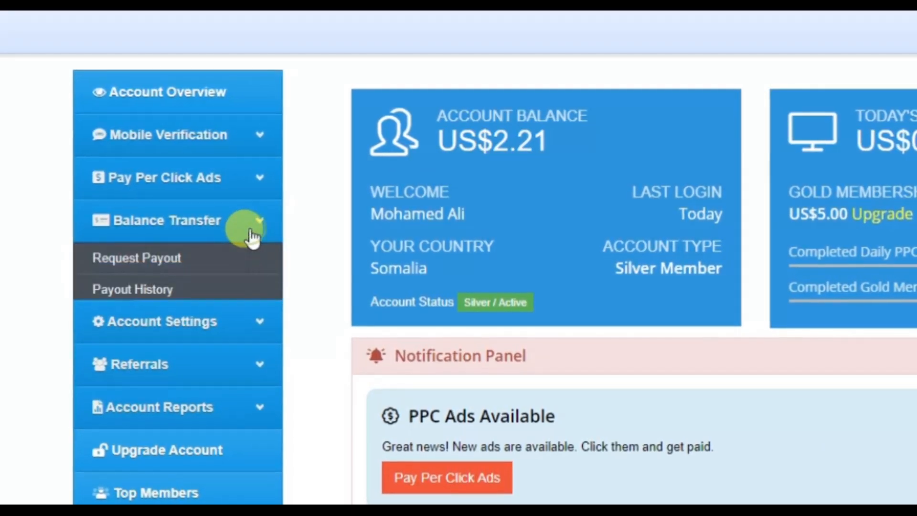
pyautogui.click(152, 267)
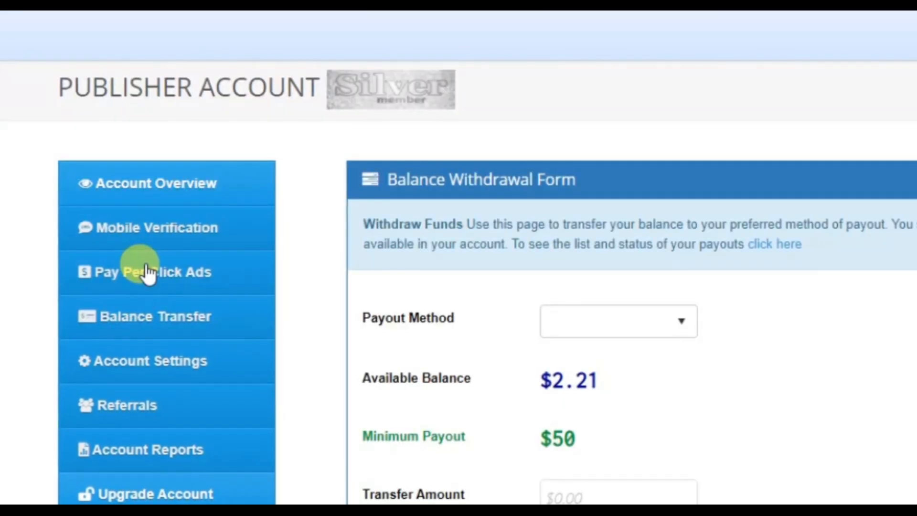
# Review the Balance Withdrawal Form, checking the available payout methods, the minimum payout and the transfer amount field
pyautogui.scroll(-10, 906, 303)
pyautogui.scroll(7, 907, 276)
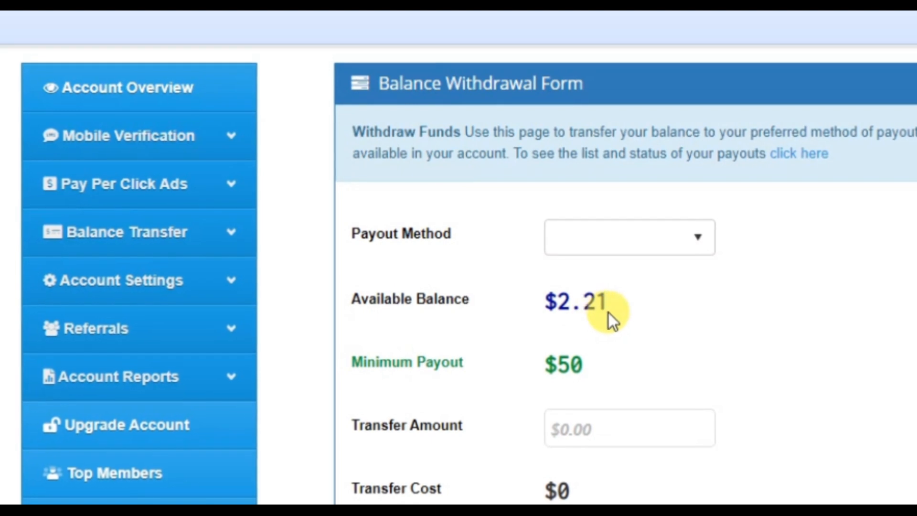
pyautogui.click(701, 245)
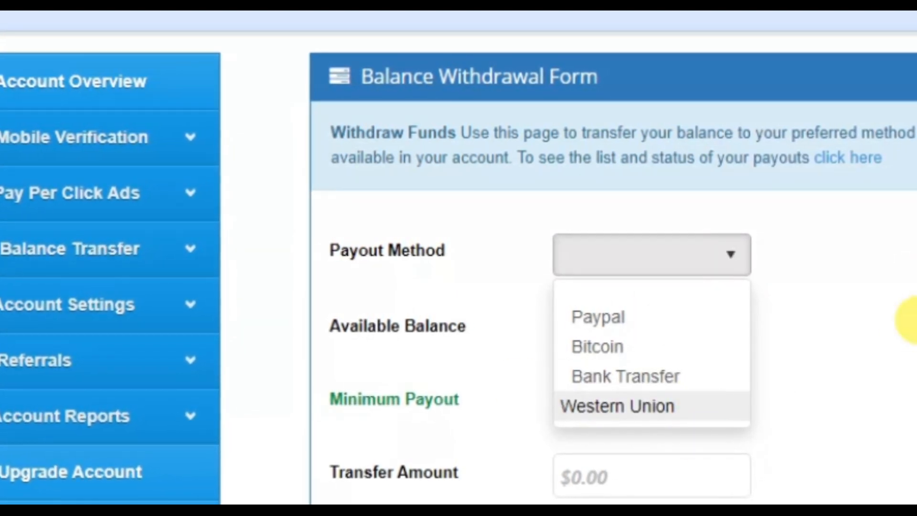
pyautogui.click(909, 319)
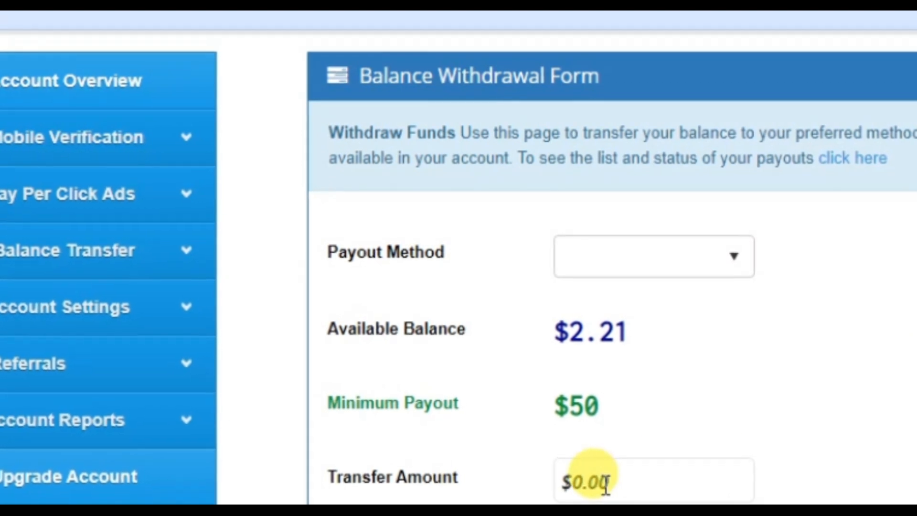
pyautogui.click(606, 483)
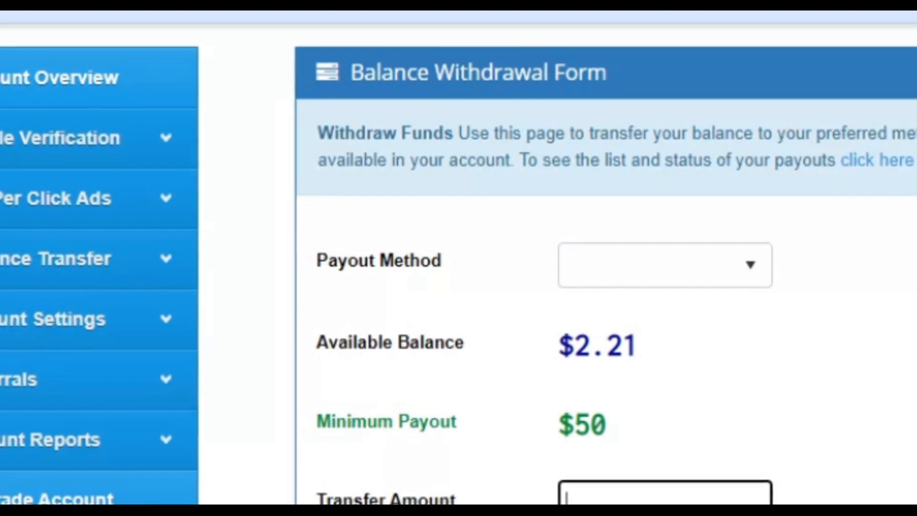
# Go to the available PPC ads and open the "Make Money From Home" ad, Ad ID# 5897
pyautogui.scroll(5, 901, 389)
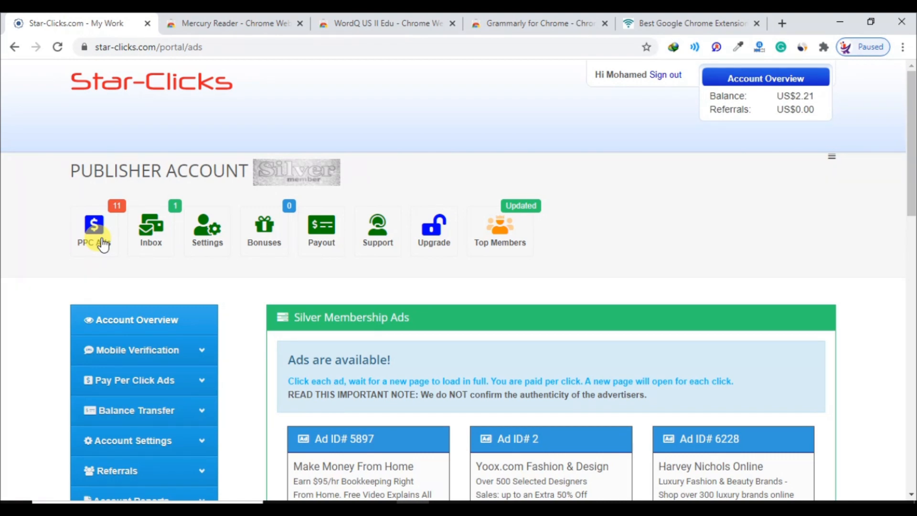
pyautogui.scroll(-6, 557, 160)
pyautogui.scroll(3, 543, 236)
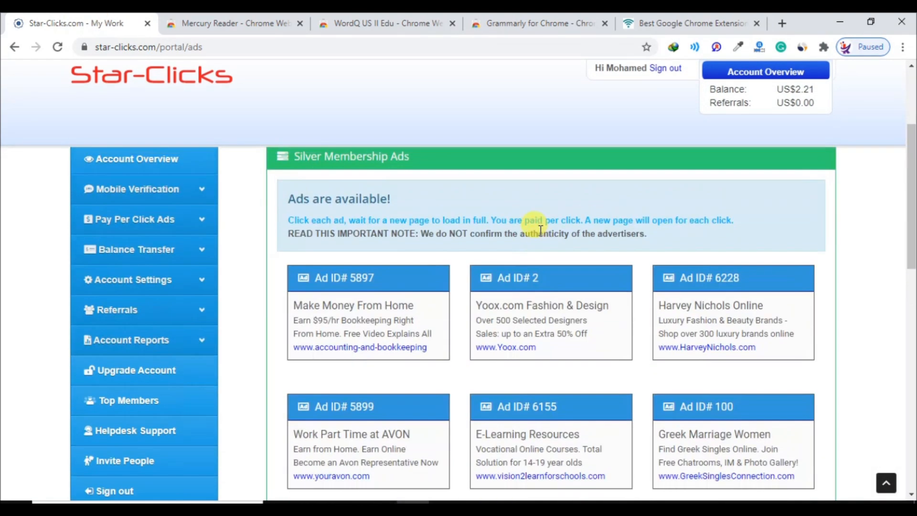
pyautogui.scroll(-6, 845, 371)
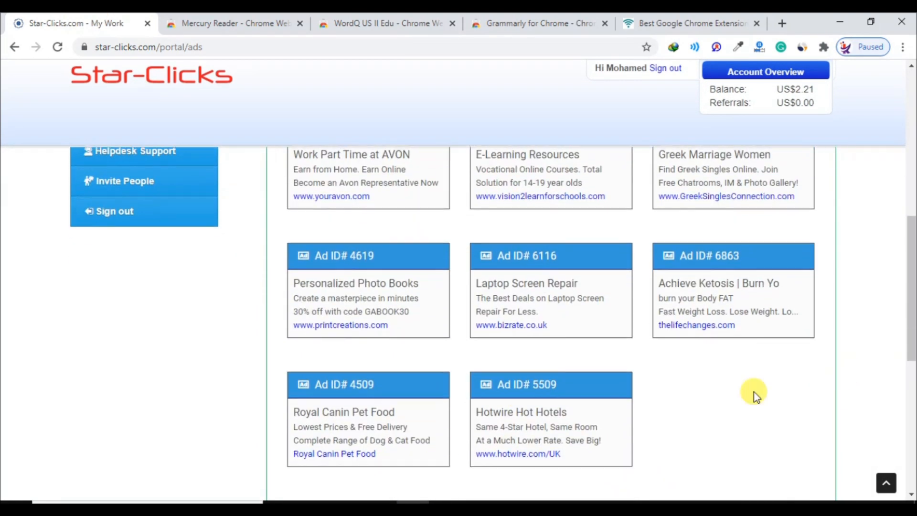
pyautogui.scroll(6, 728, 403)
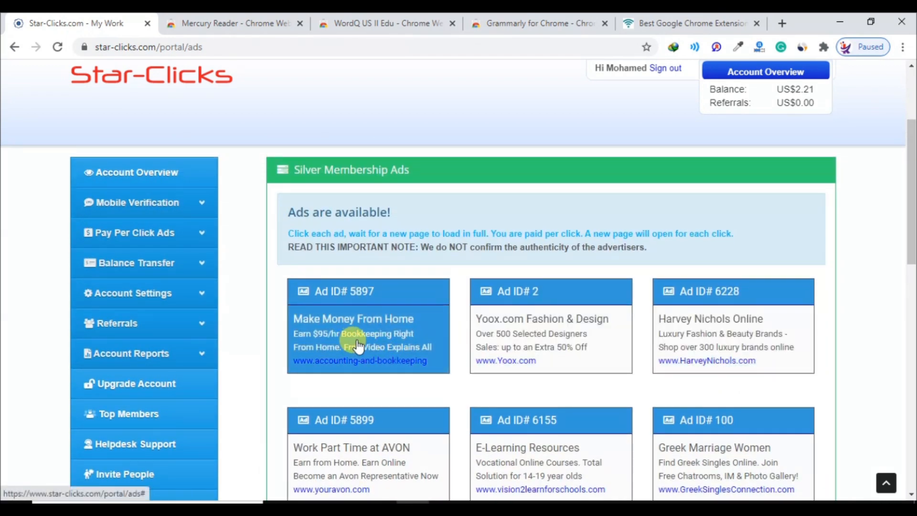
pyautogui.click(359, 345)
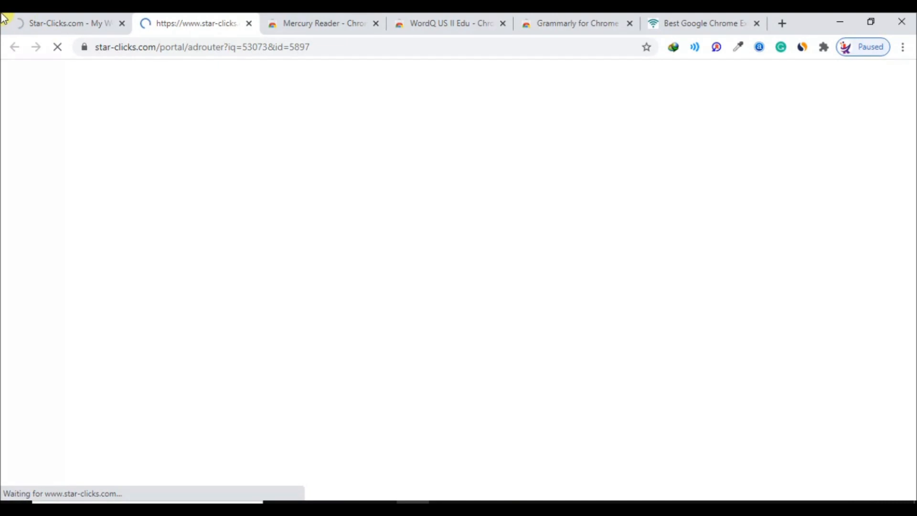